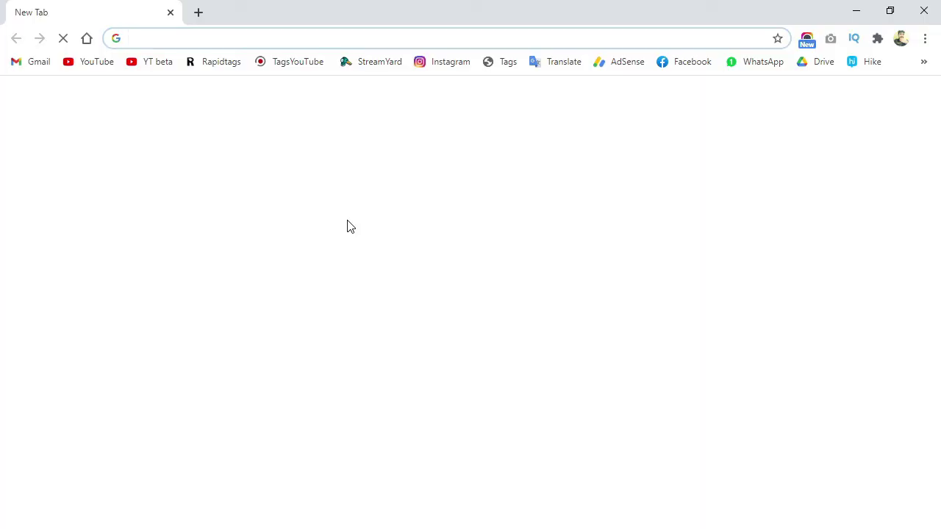
- Open the AdSense account's Payments page to review the $34.11 earnings and payment method status
left_click(621, 63)
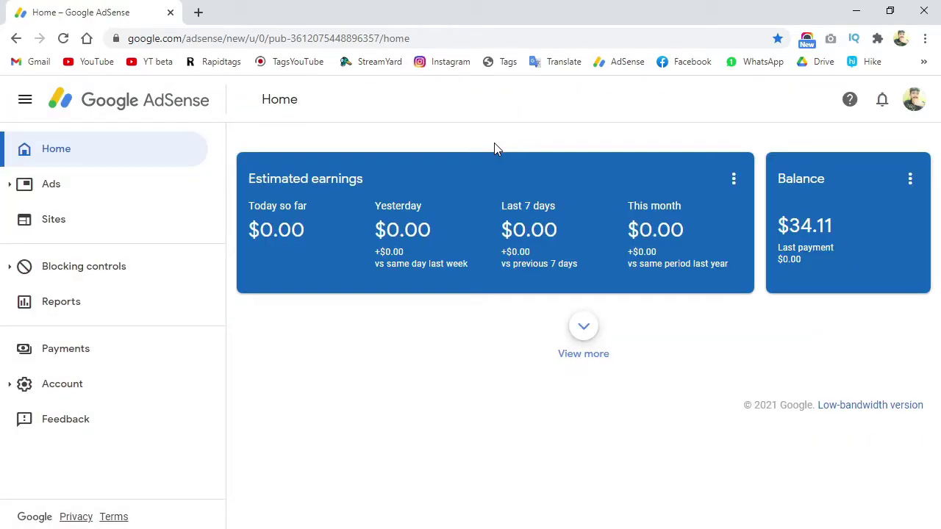
left_click(59, 358)
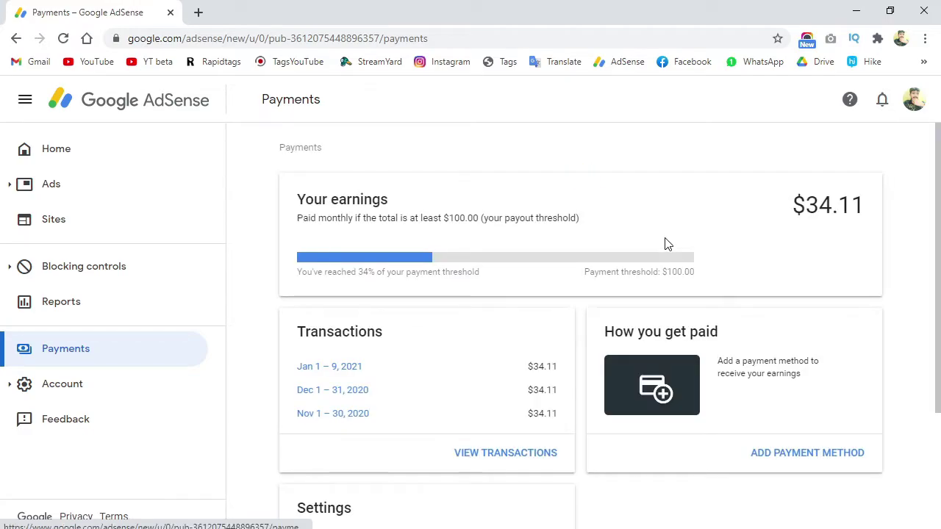
scroll(662, 245, "down", 2)
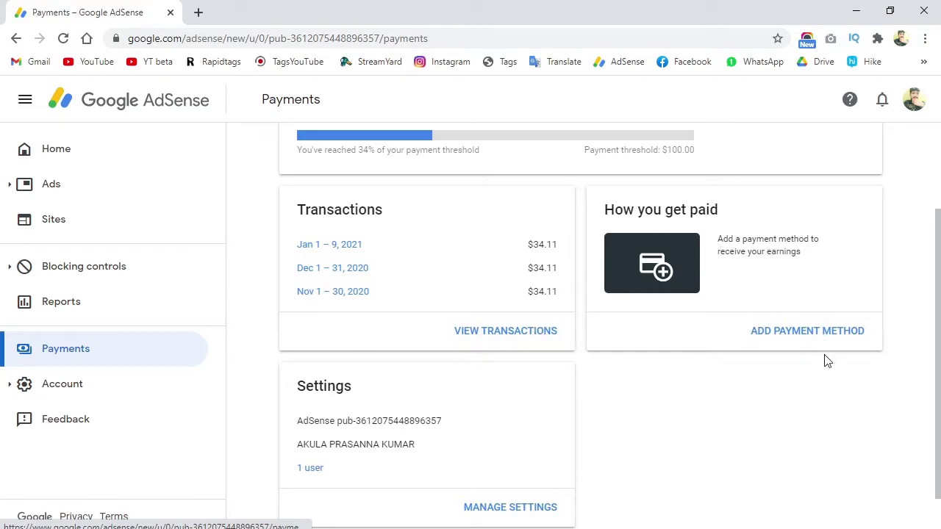
- Start adding a payment method and review the empty wire transfer bank details form
left_click(822, 332)
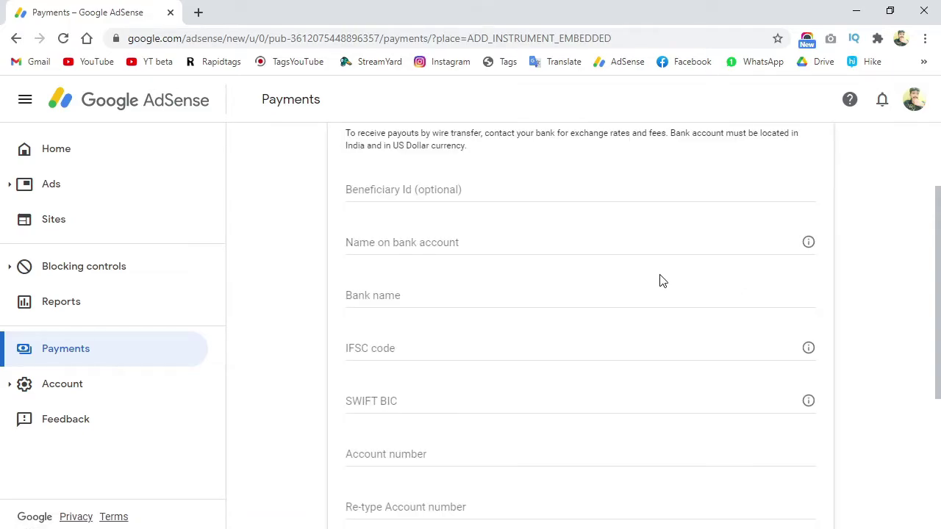
scroll(662, 281, "down", 1)
scroll(661, 281, "up", 3)
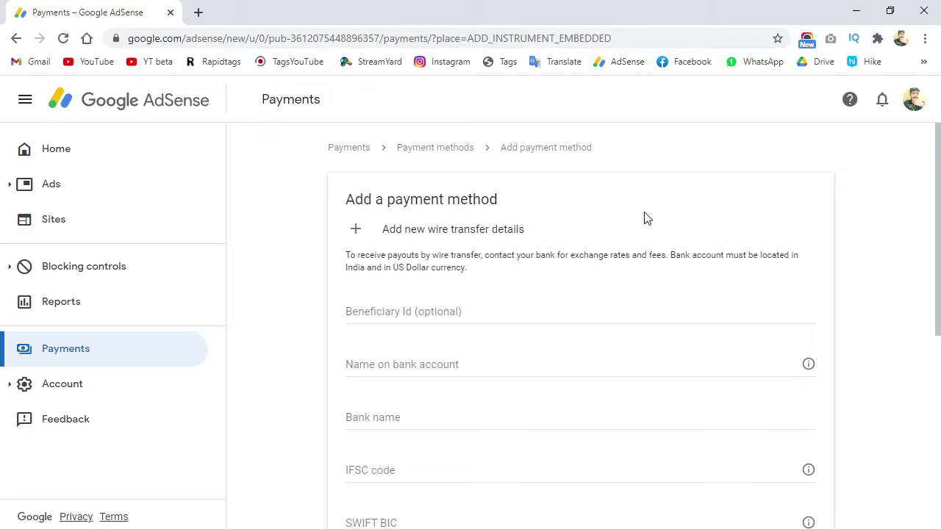
scroll(644, 216, "down", 1)
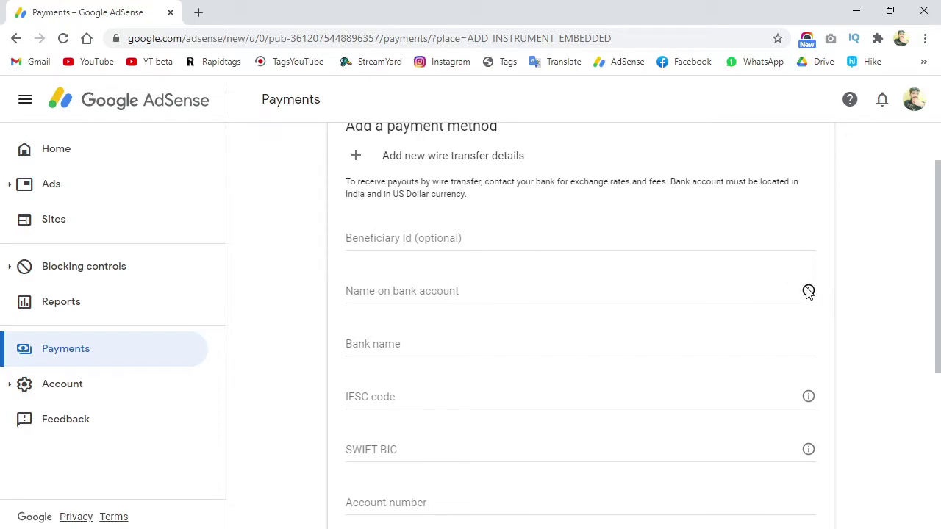
mouse_move(809, 292)
scroll(460, 334, "down", 2)
scroll(450, 309, "down", 2)
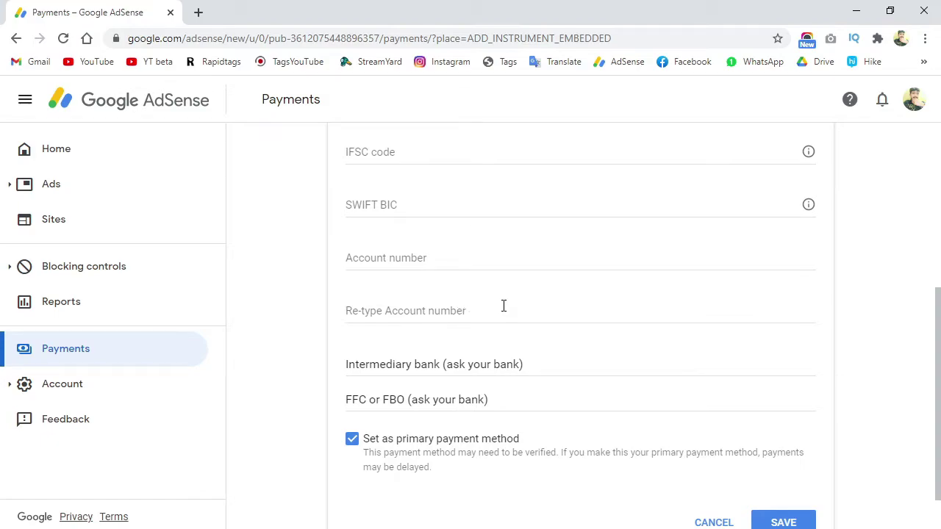
scroll(441, 346, "up", 2)
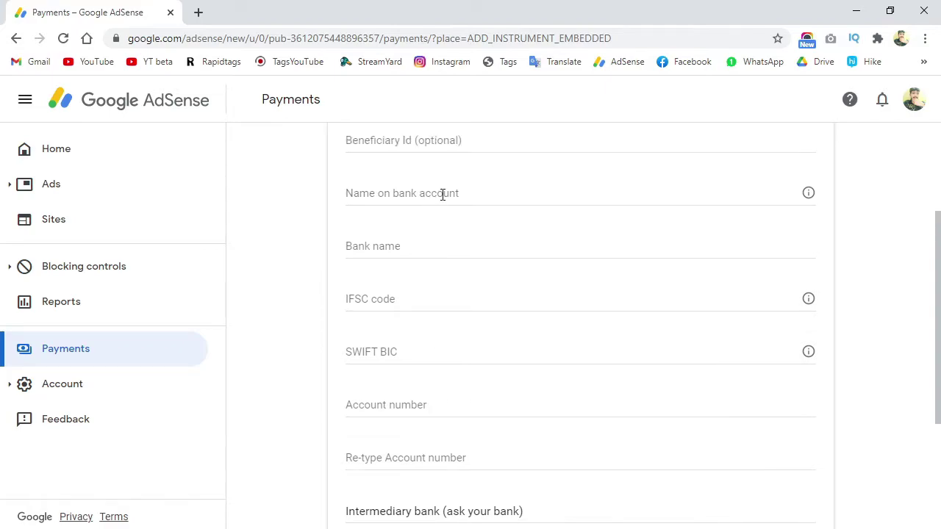
- Enter the account holder's full name in the Name on bank account field
left_click(465, 190)
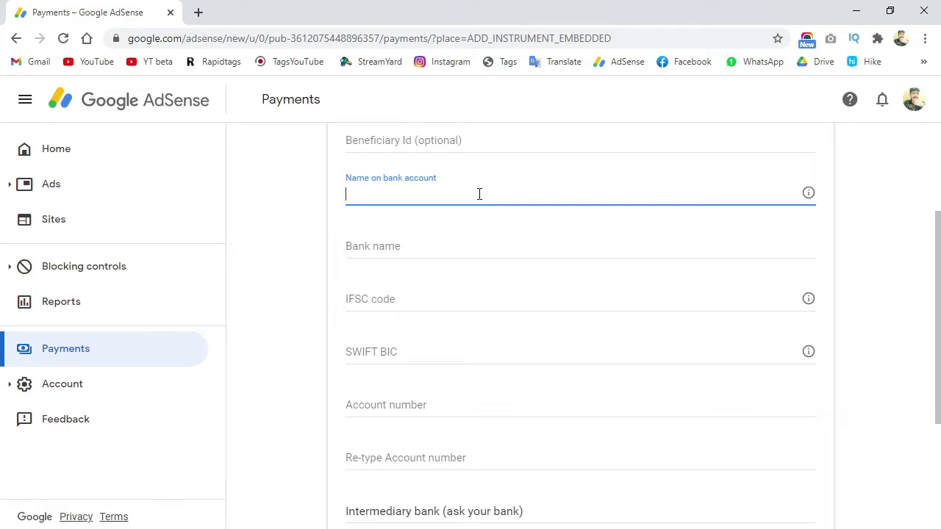
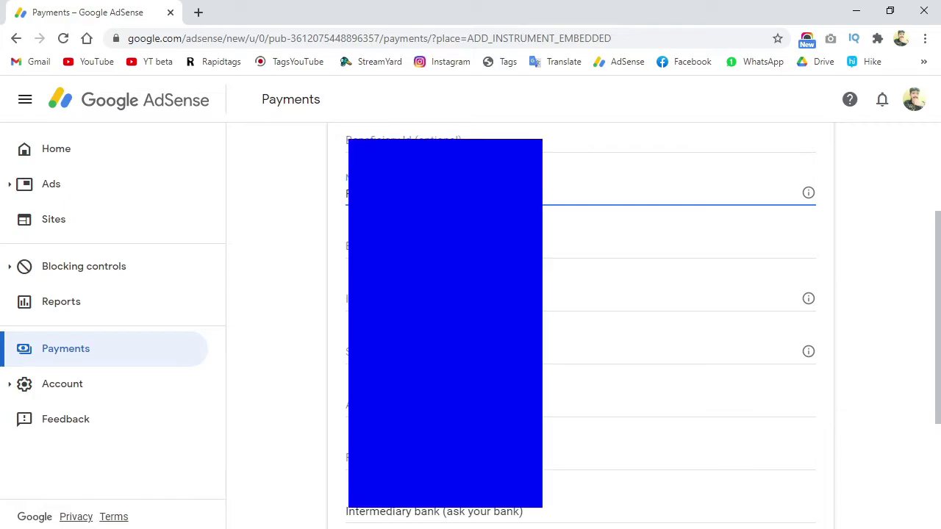
- Fill in the bank name and IFSC code fields, moving on to SWIFT BIC
left_click(346, 247)
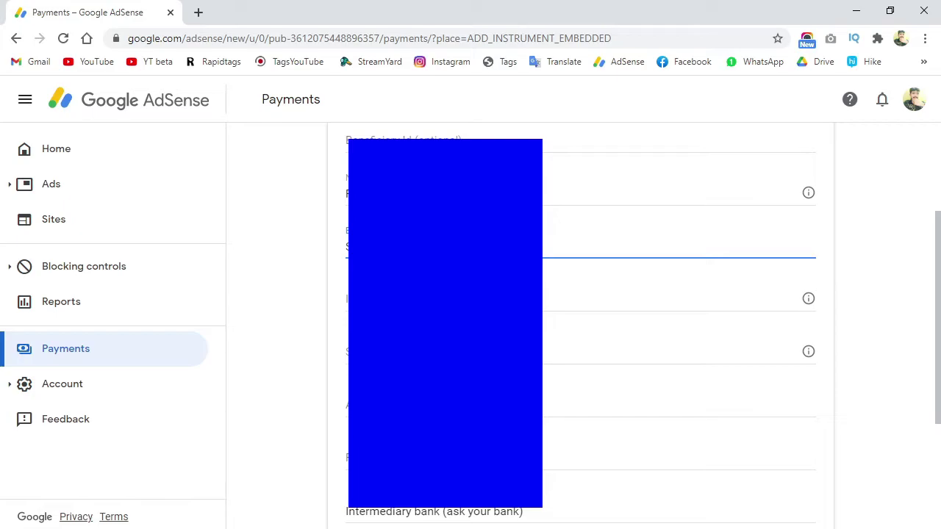
key("Tab")
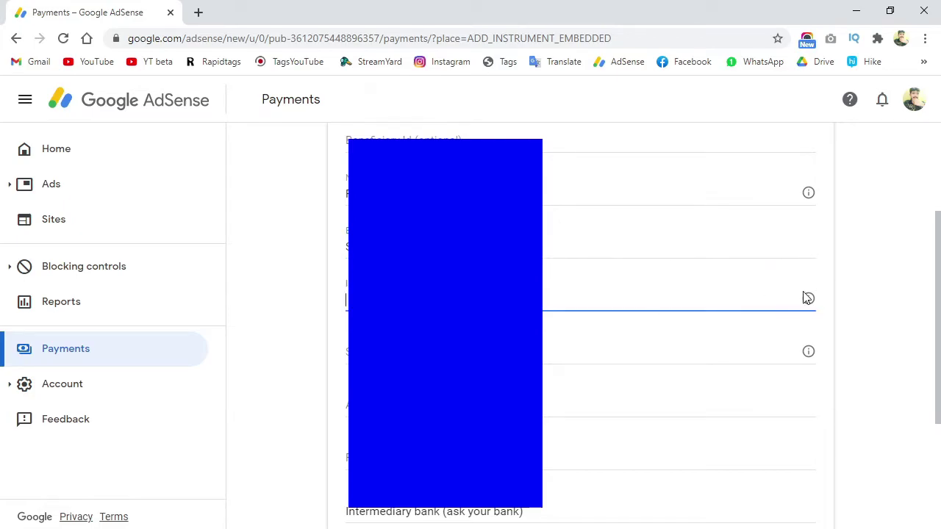
mouse_move(810, 301)
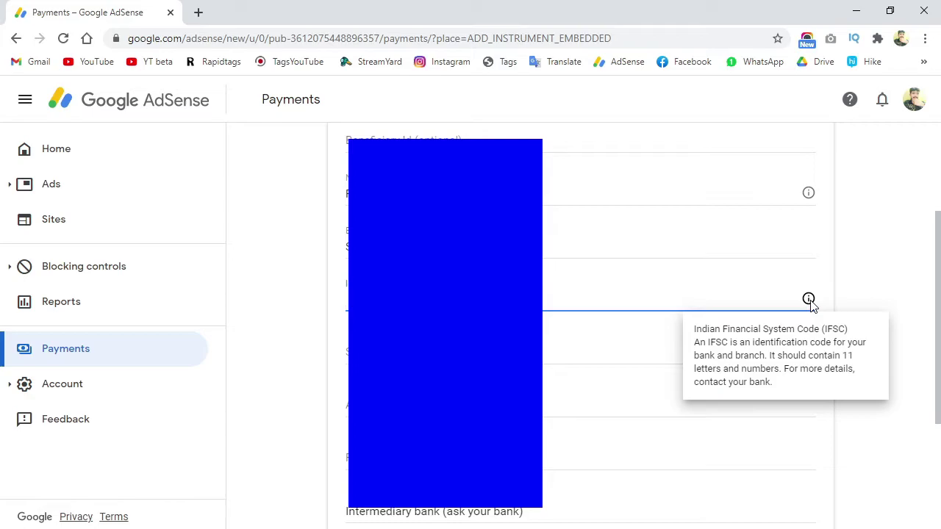
type("S")
key("Tab")
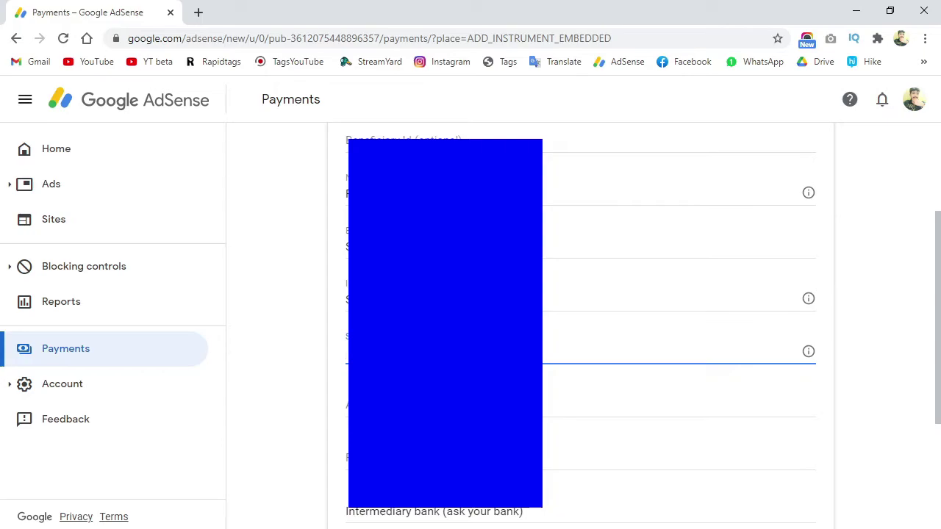
- Bring up the Google search results for the State Bank of India Nandyal SWIFT code
left_click(198, 12)
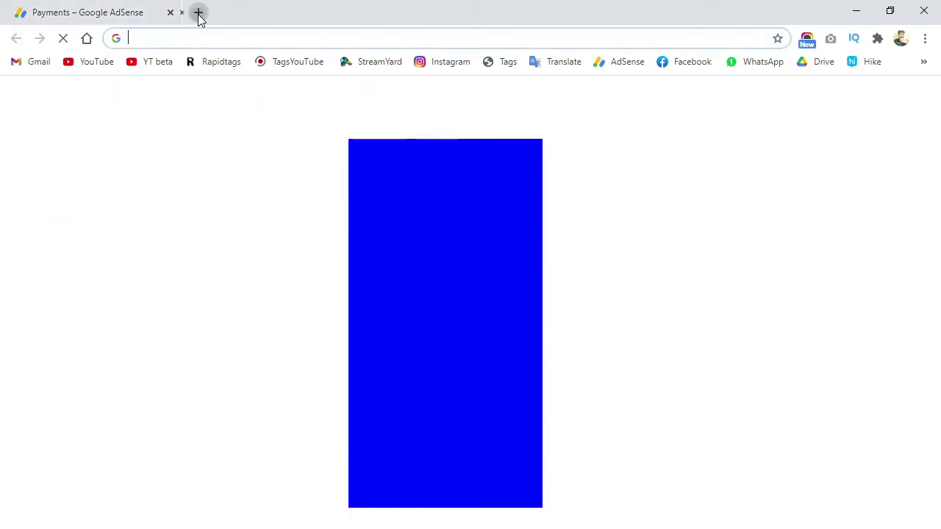
left_click(235, 40)
left_click(284, 73)
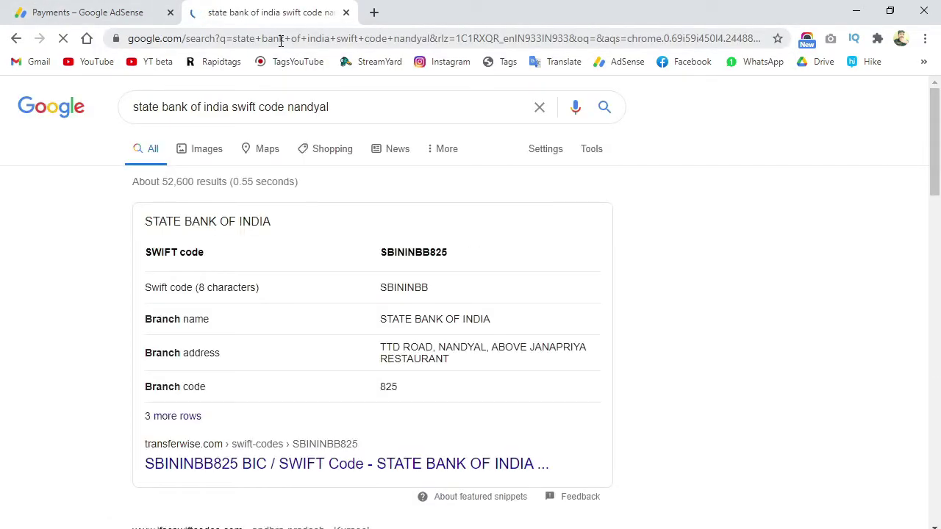
left_click(373, 12)
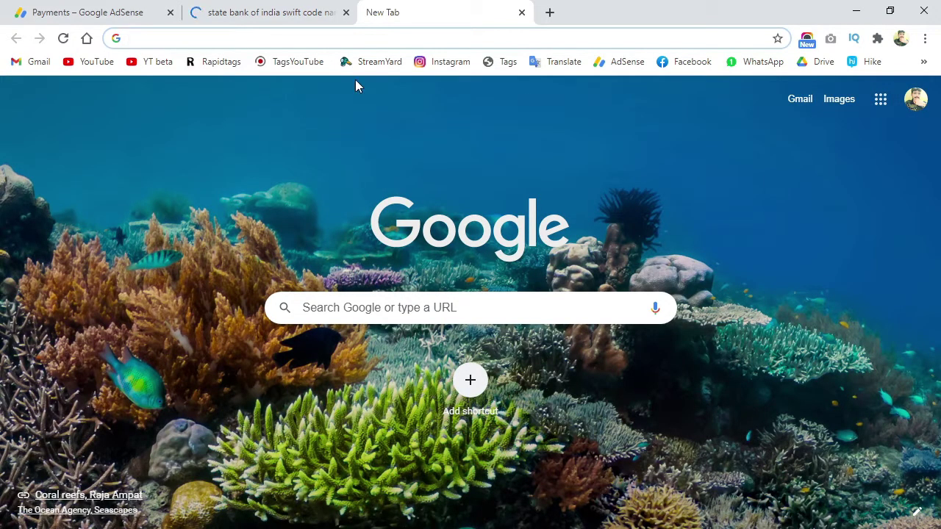
left_click(363, 38)
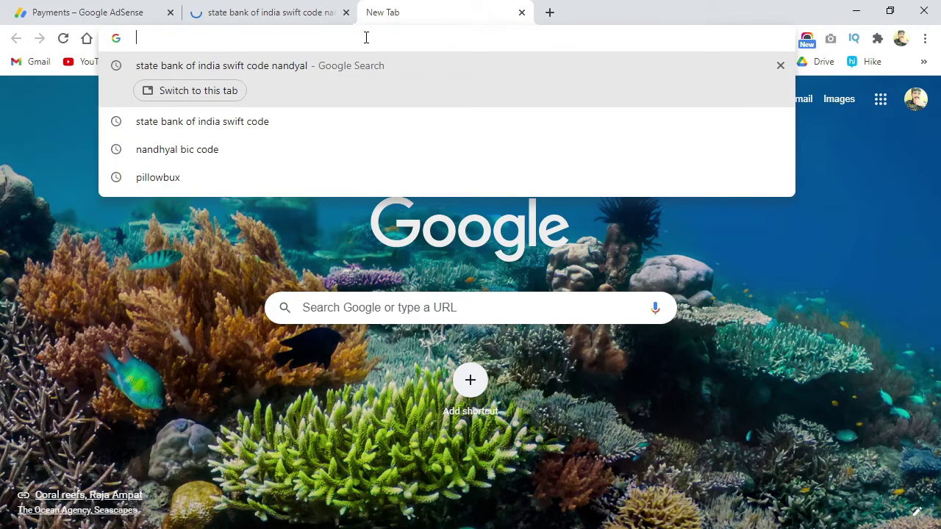
left_click(278, 10)
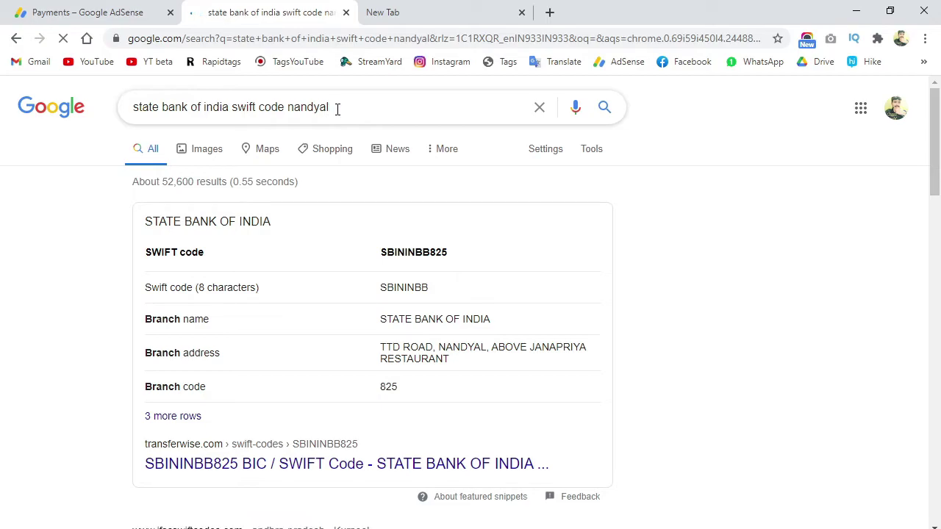
- Copy the SWIFT code SBININBB825 from the search results
left_click_drag(452, 256, 380, 254)
right_click(456, 255)
left_click(486, 266)
- Paste SBININBB825 into the AdSense form's SWIFT BIC field
left_click(123, 10)
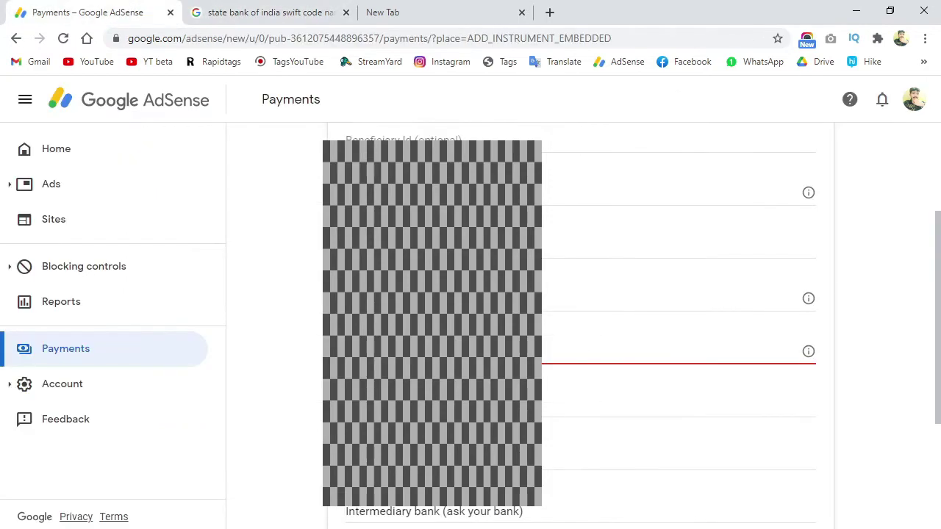
right_click(486, 112)
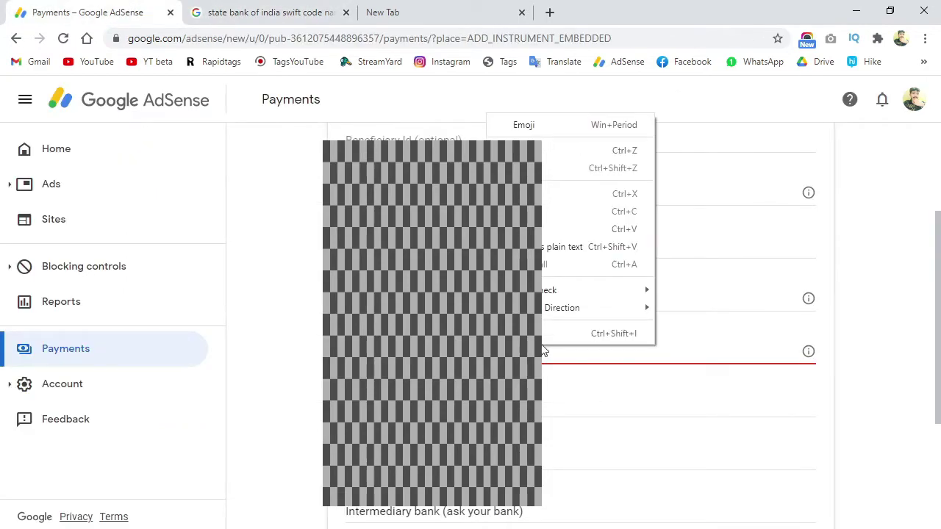
left_click(555, 234)
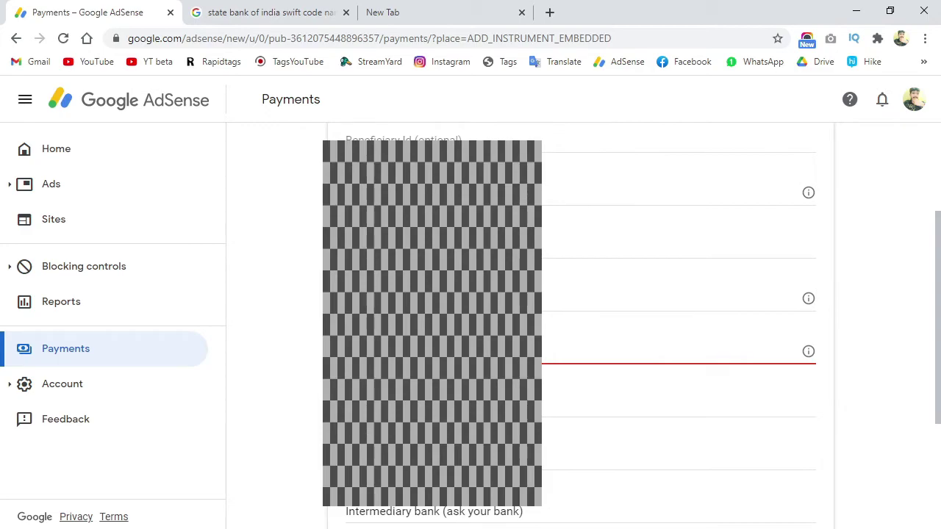
left_click(581, 400)
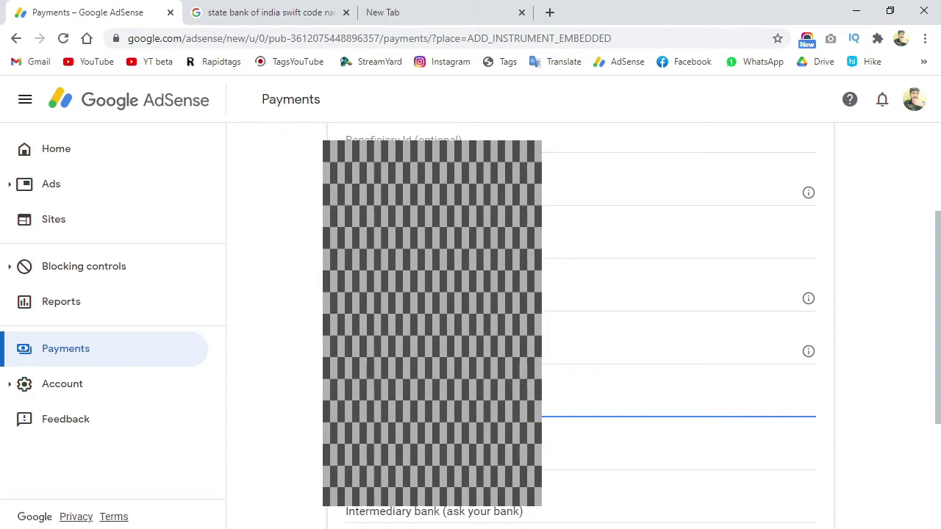
- Fill the remaining bank fields below SWIFT BIC, keep it as primary, and attempt to save
scroll(580, 324, "down", 1)
key("Tab")
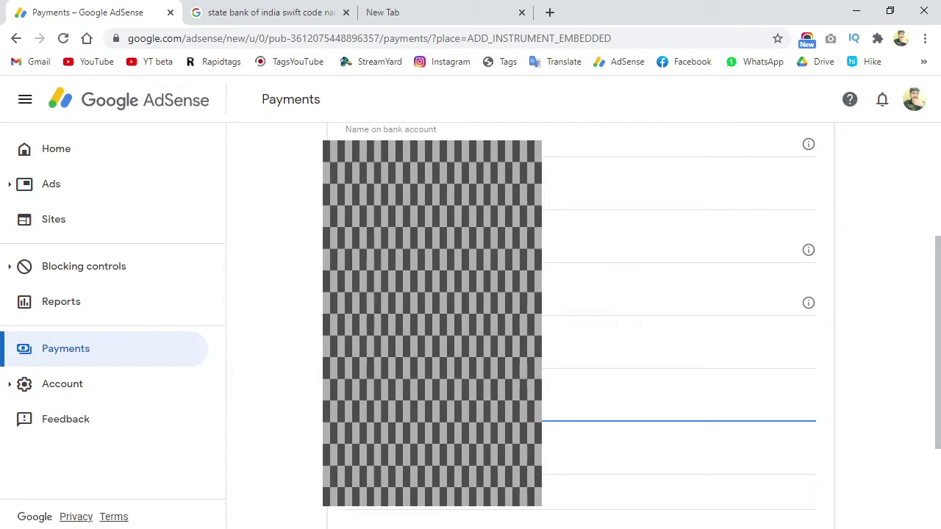
scroll(570, 324, "up", 2)
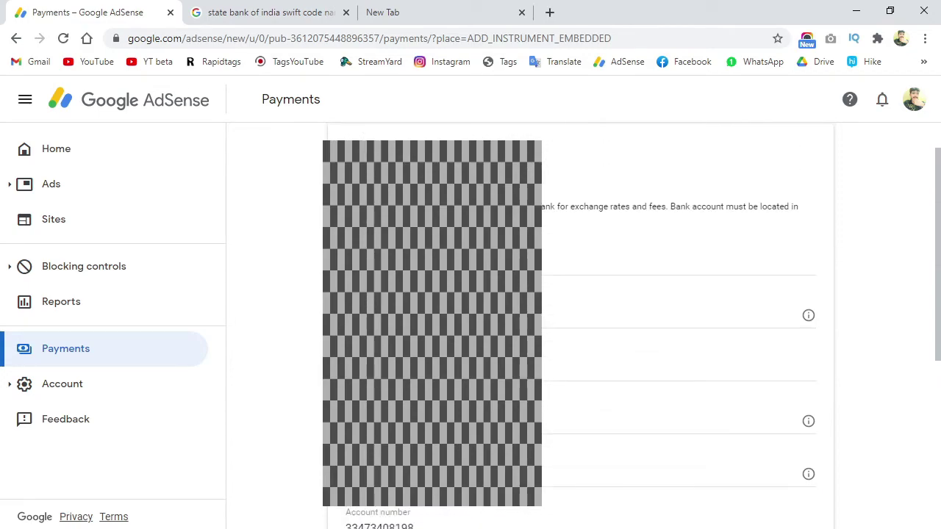
key("Tab")
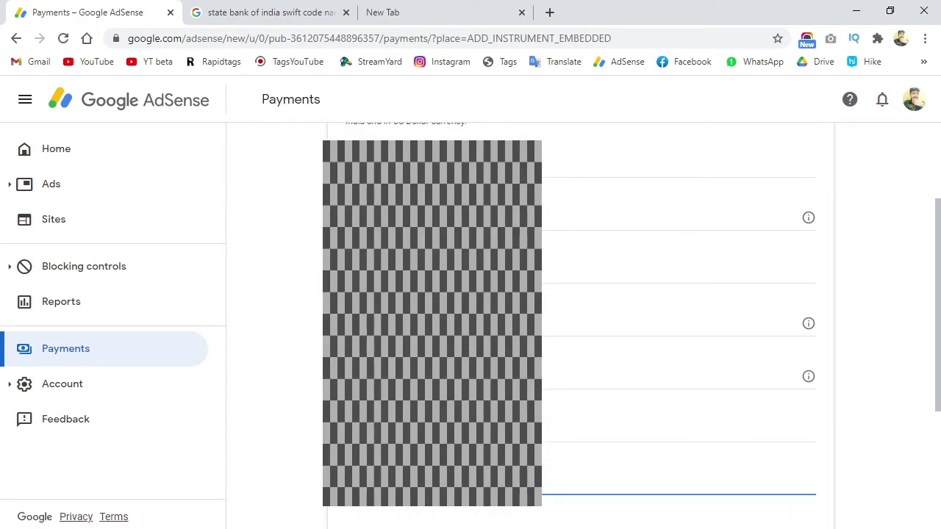
scroll(570, 324, "down", 1)
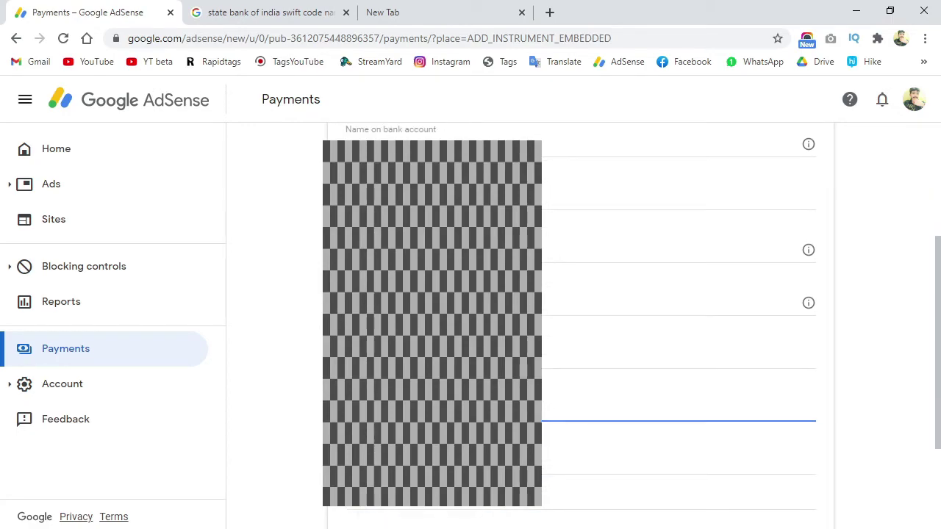
scroll(570, 324, "down", 1)
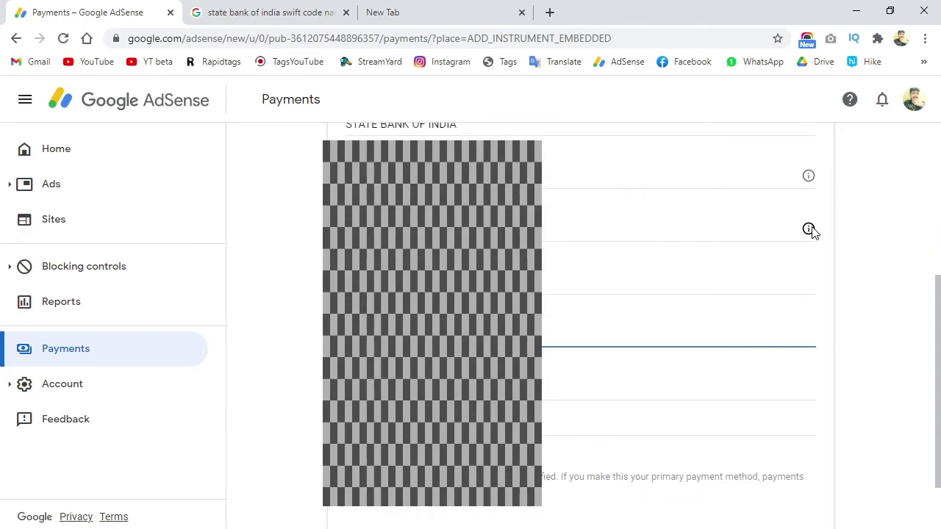
mouse_move(811, 231)
scroll(584, 245, "down", 1)
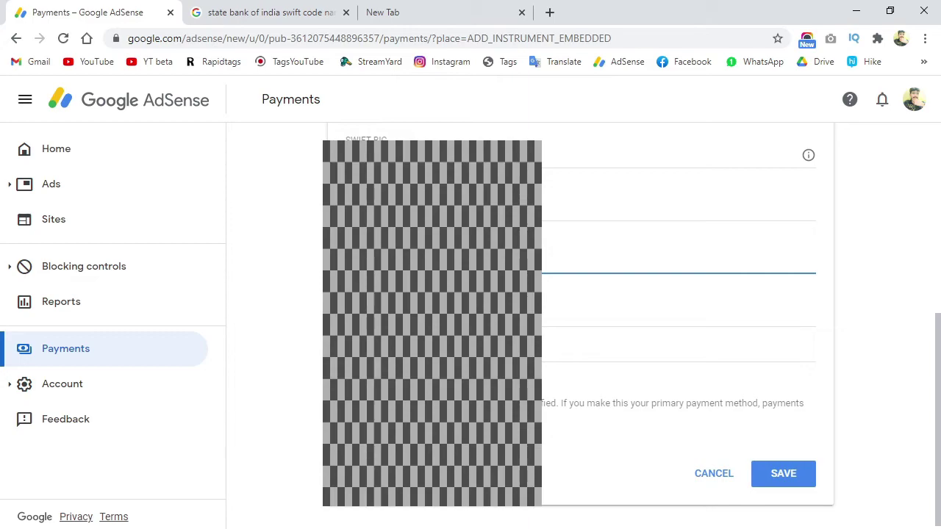
left_click(789, 479)
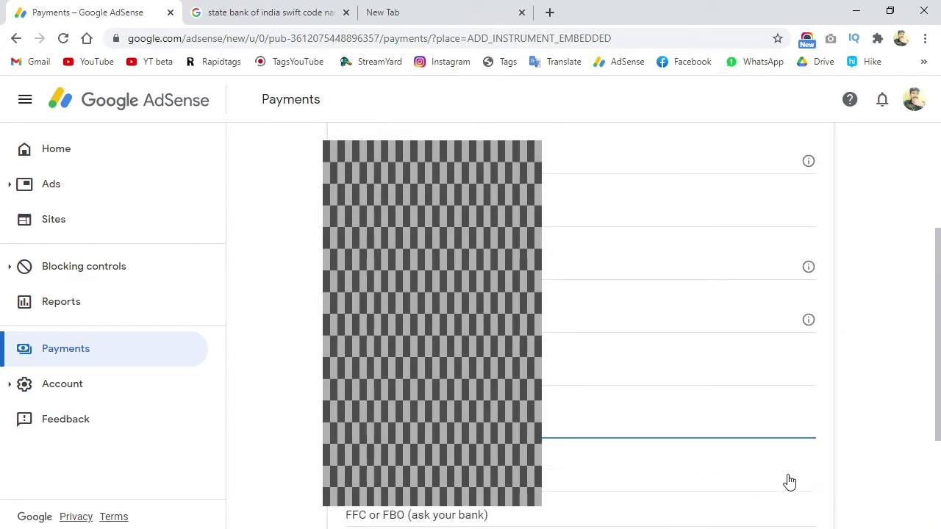
scroll(831, 404, "down", 2)
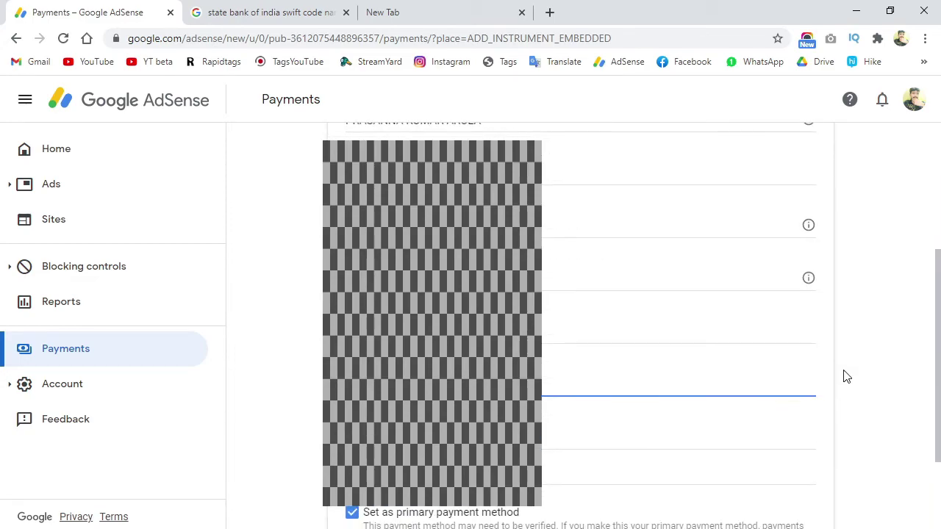
scroll(846, 377, "down", 2)
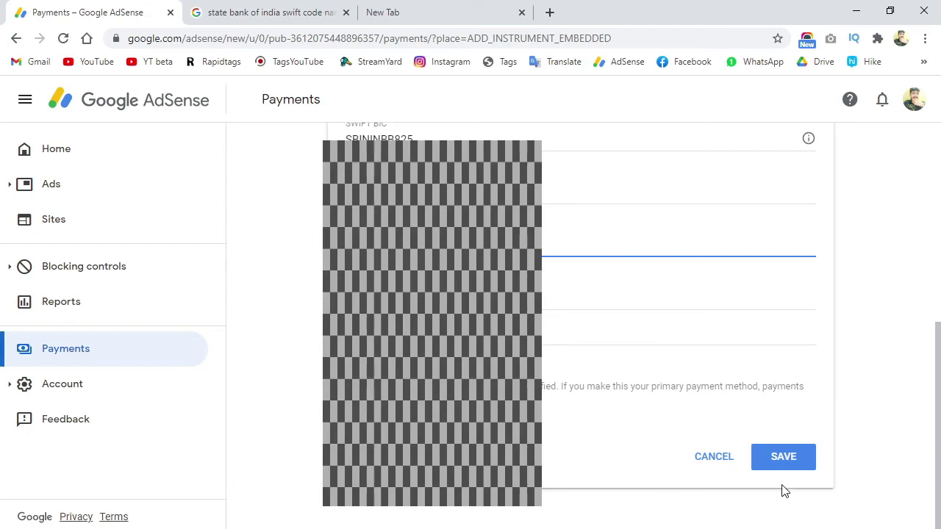
- Save the wire-transfer account as the primary payment method and minimize Chrome to the desktop
left_click(787, 465)
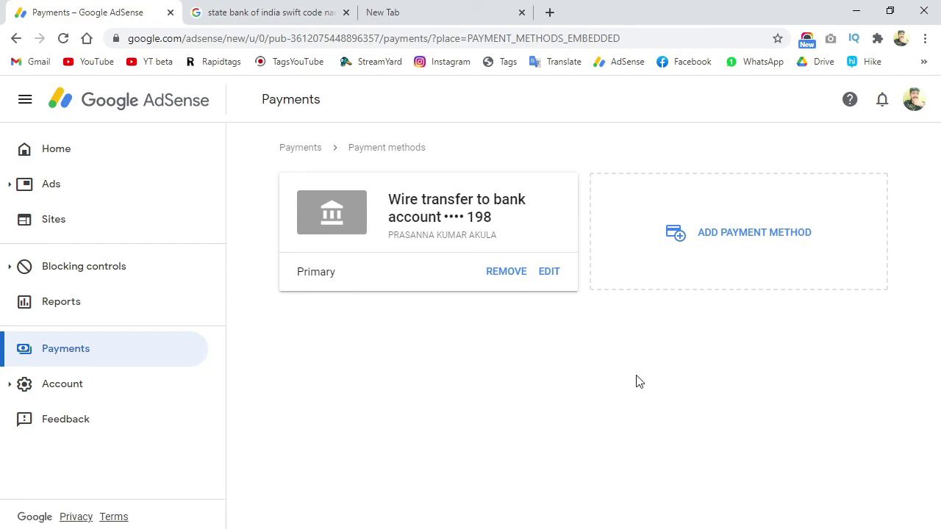
left_click(465, 13)
left_click(856, 10)
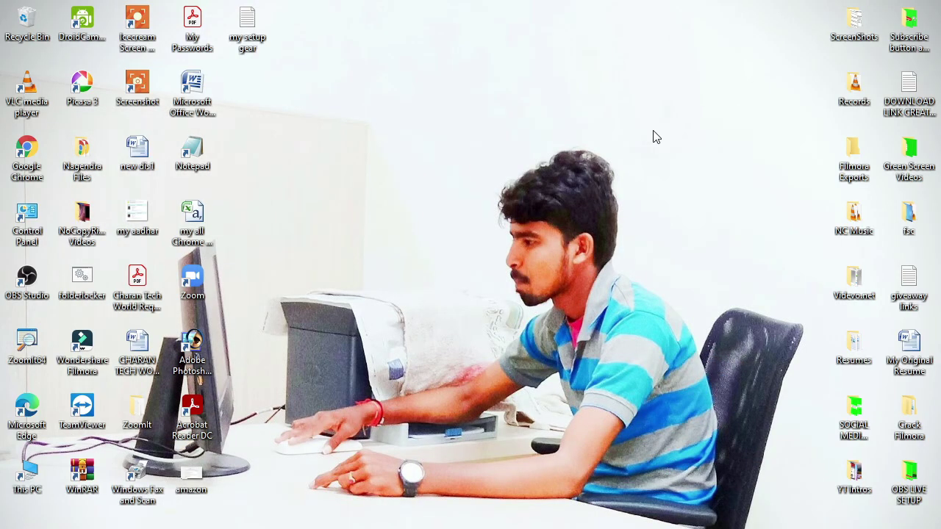